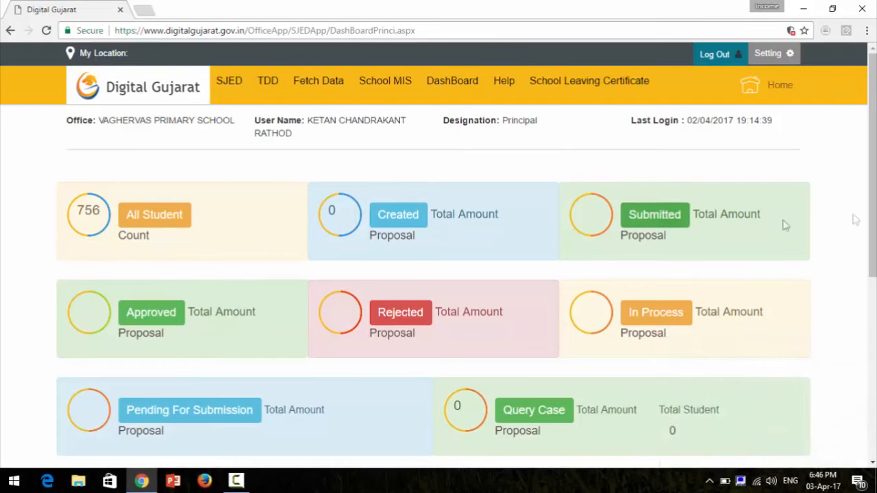
{"action": "left_click_drag", "start_coordinate": [869, 216], "coordinate": [870, 239]}
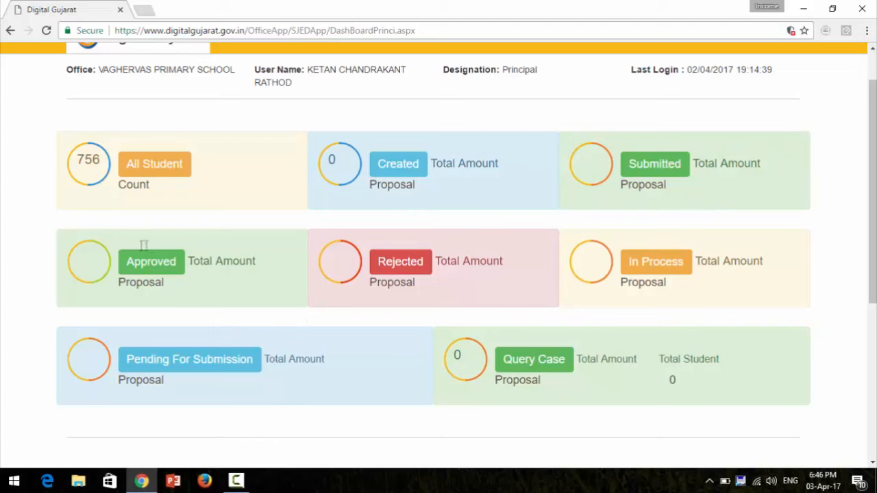
{"action": "left_click_drag", "start_coordinate": [183, 272], "coordinate": [155, 296]}
{"action": "left_click", "coordinate": [155, 296]}
{"action": "scroll", "coordinate": [312, 464], "scroll_direction": "up", "scroll_amount": 1}
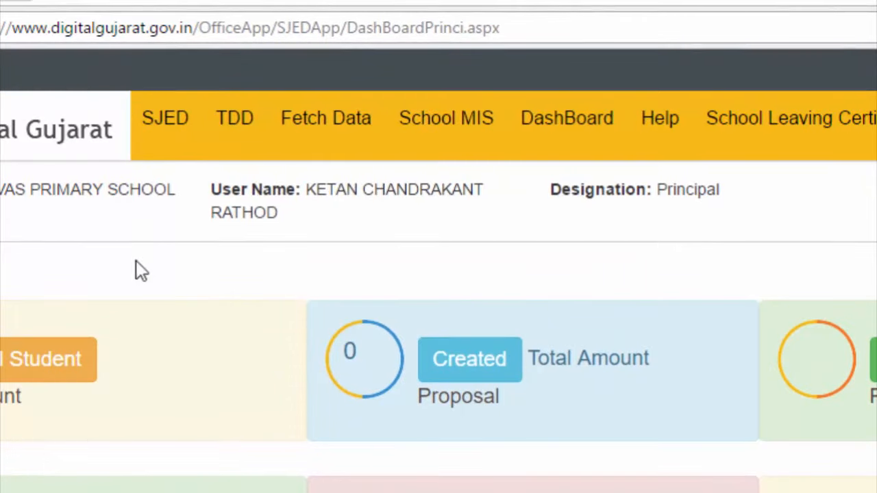
Open the Create Proposal page for Director Developing Caste Welfare under SJED.
{"action": "mouse_move", "coordinate": [172, 141]}
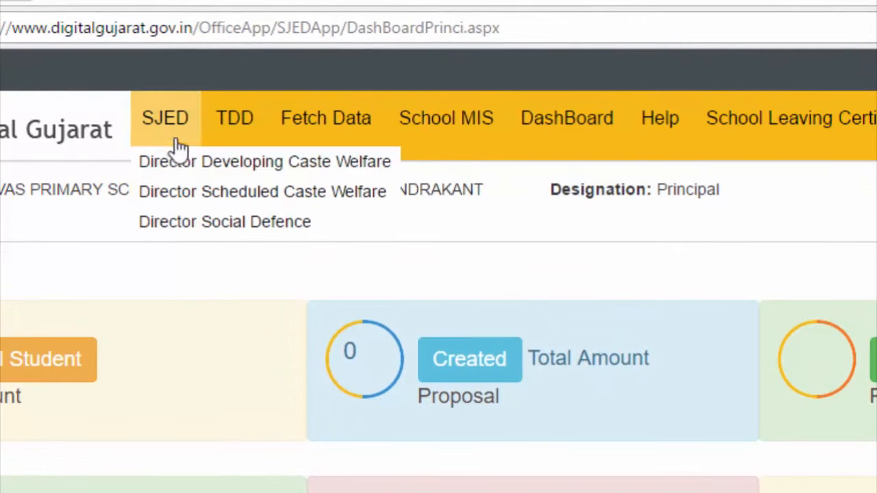
{"action": "mouse_move", "coordinate": [233, 169]}
{"action": "mouse_move", "coordinate": [364, 172]}
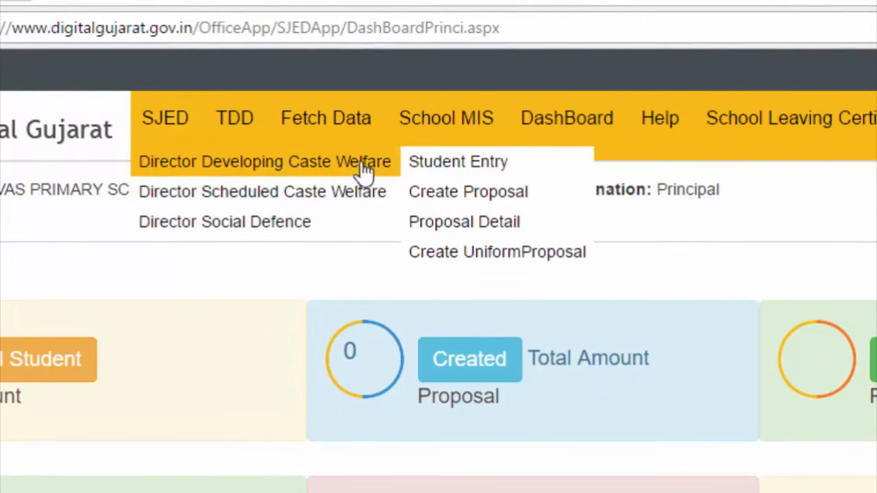
{"action": "left_click", "coordinate": [468, 198]}
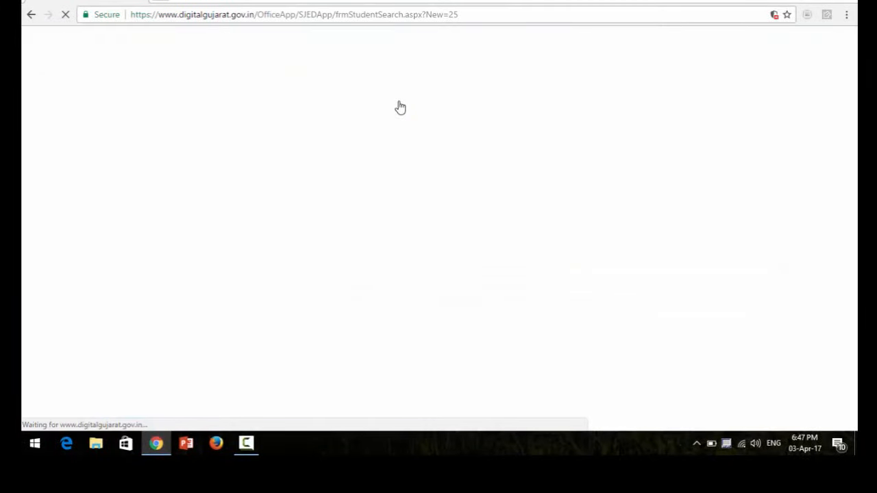
{"action": "scroll", "coordinate": [398, 107], "scroll_direction": "down", "scroll_amount": 1}
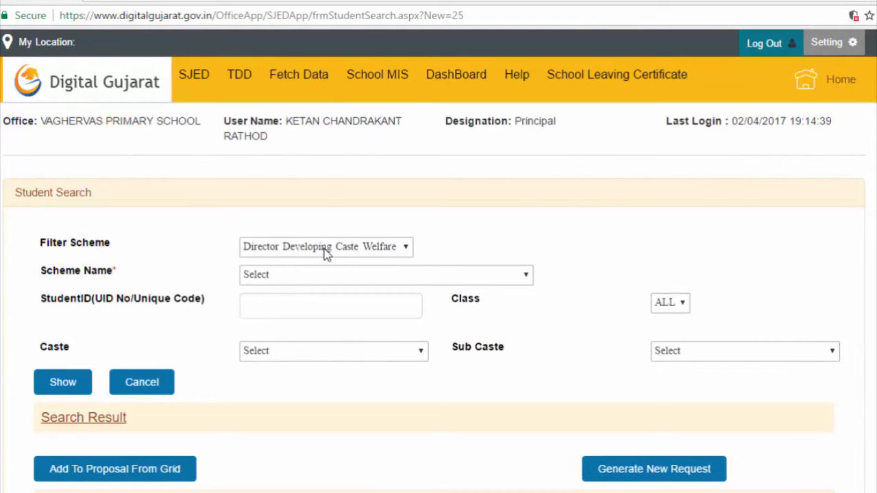
Set the scheme to BCK-76 Pre S.S.C Scholarship (S.E.B.C Std-5 to 10) and the class to 5.
{"action": "left_click", "coordinate": [320, 273]}
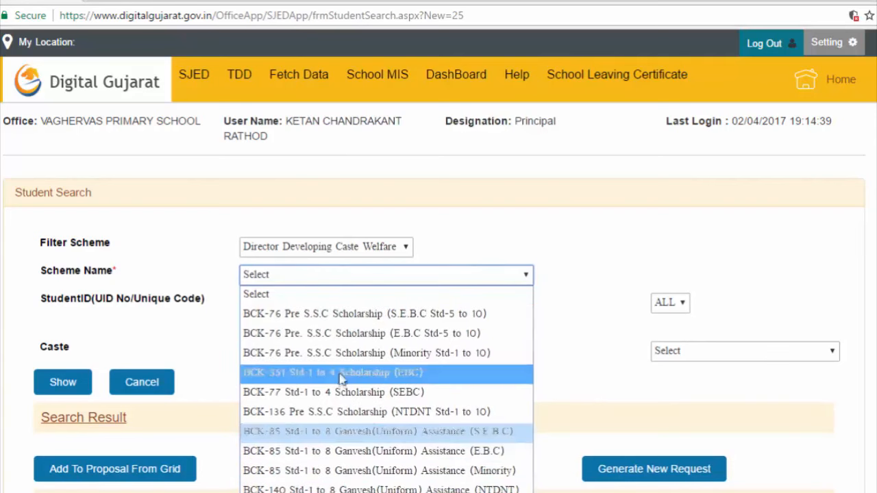
{"action": "left_click", "coordinate": [340, 315]}
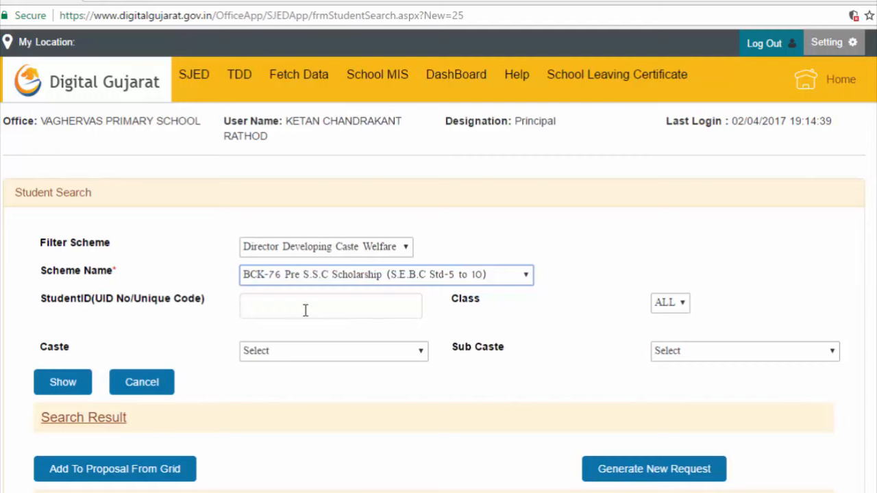
{"action": "left_click", "coordinate": [678, 310]}
{"action": "left_click", "coordinate": [677, 320]}
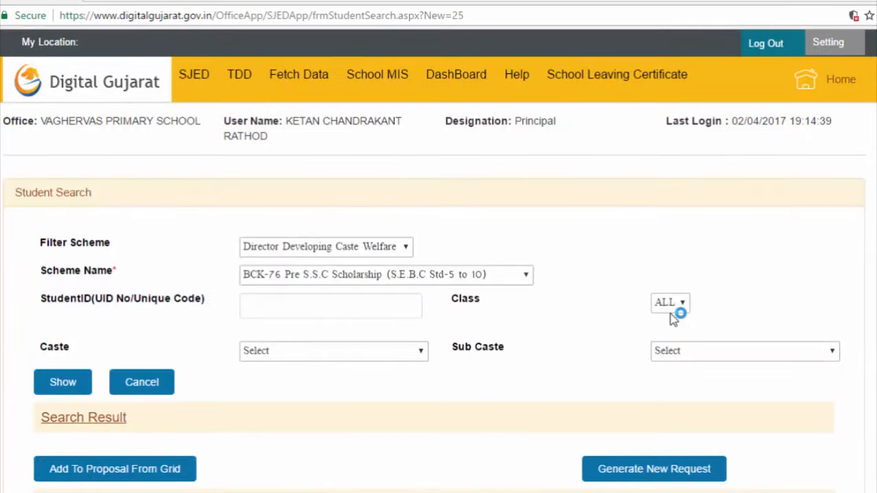
{"action": "left_click", "coordinate": [676, 304]}
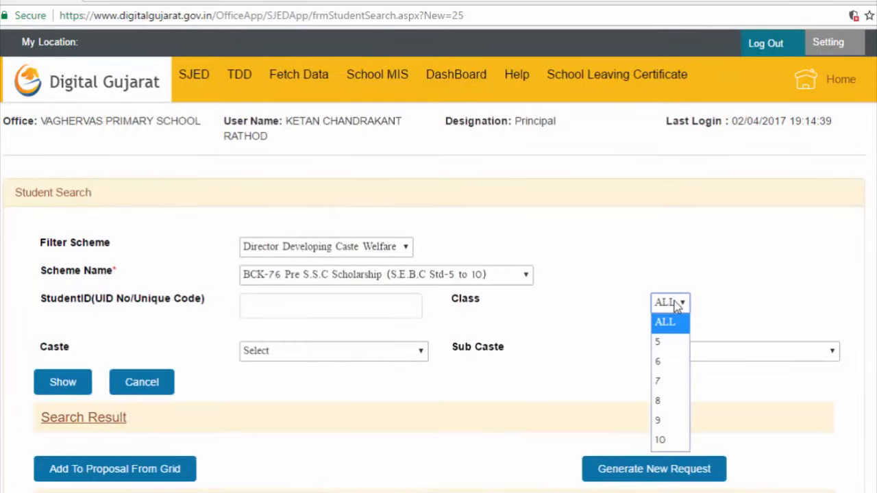
{"action": "left_click", "coordinate": [671, 342]}
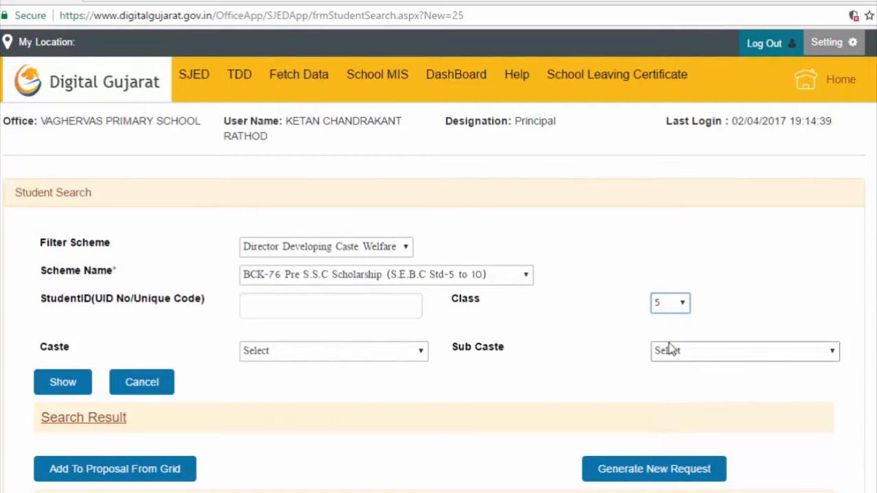
Set the caste to SEBC and show the matching students in the search result.
{"action": "scroll", "coordinate": [458, 137], "scroll_direction": "down", "scroll_amount": 3}
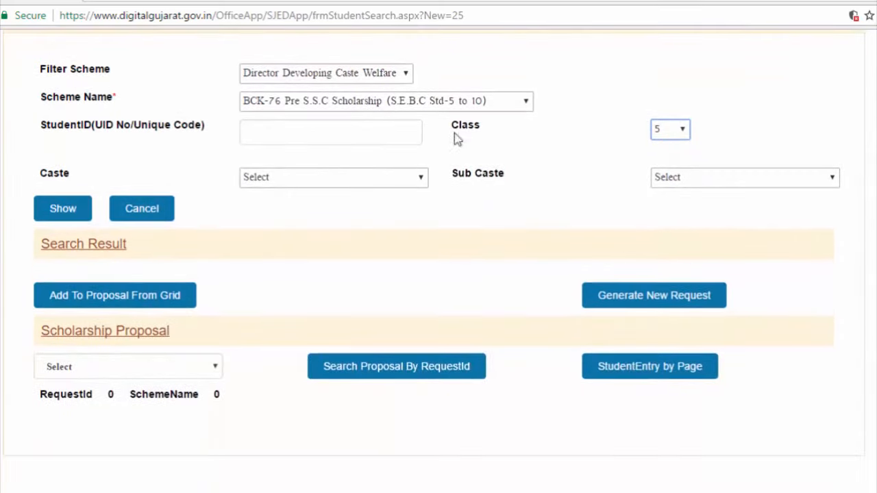
{"action": "left_click", "coordinate": [352, 179]}
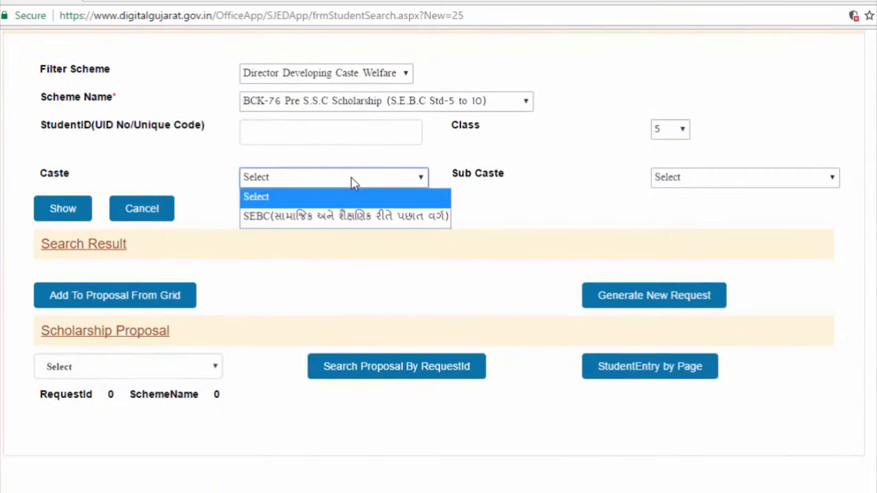
{"action": "left_click", "coordinate": [349, 218]}
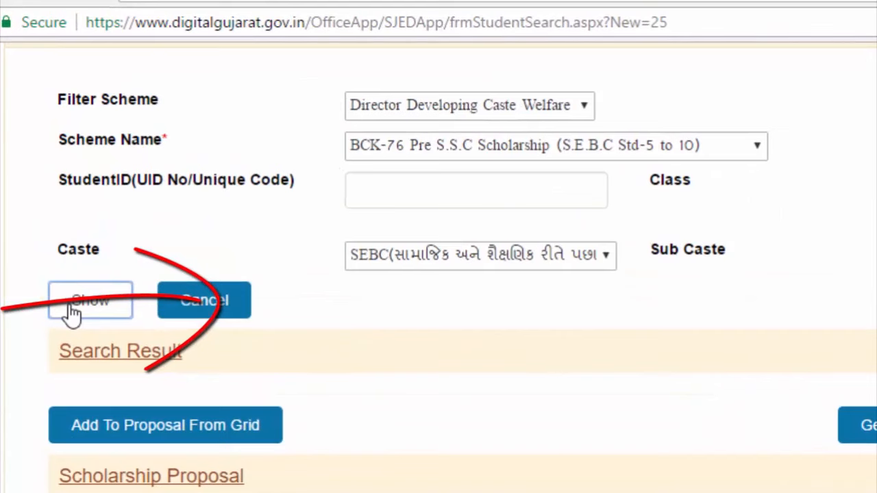
{"action": "left_click", "coordinate": [73, 313]}
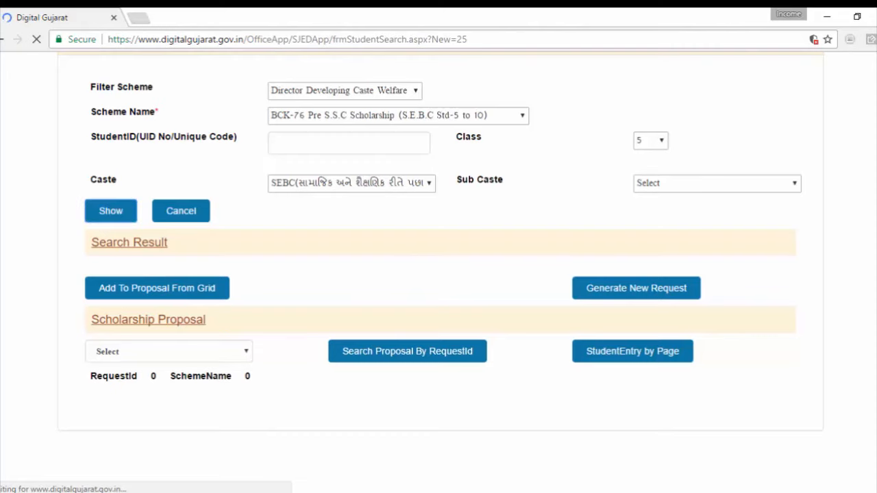
{"action": "scroll", "coordinate": [438, 274], "scroll_direction": "down", "scroll_amount": 3}
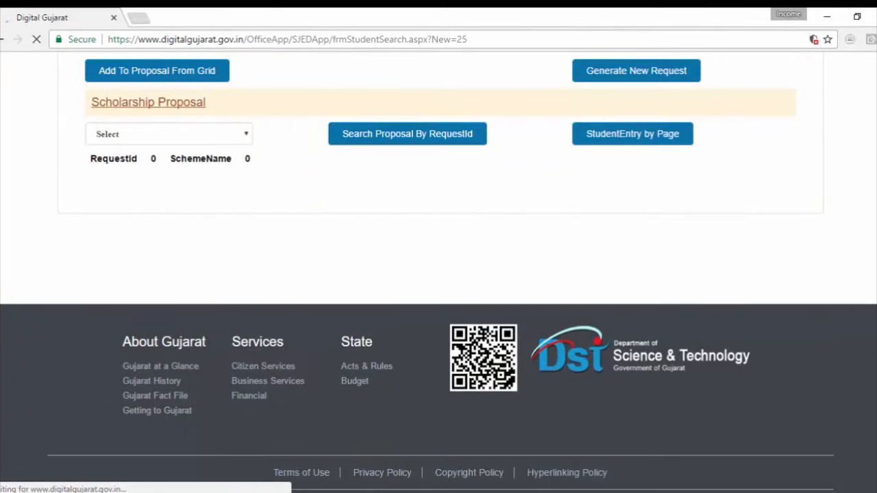
{"action": "scroll", "coordinate": [439, 274], "scroll_direction": "up", "scroll_amount": 3}
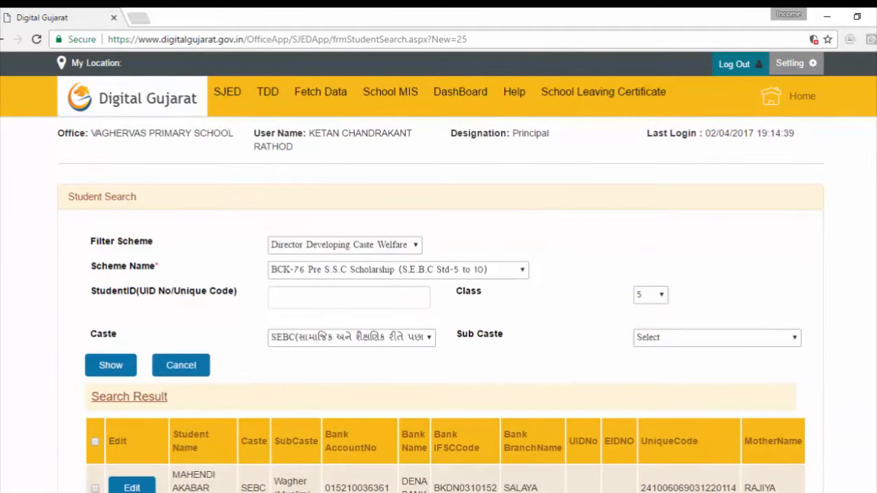
Examine the student columns and the later pages of the search result, and return to its first page.
{"action": "scroll", "coordinate": [444, 271], "scroll_direction": "down", "scroll_amount": 6}
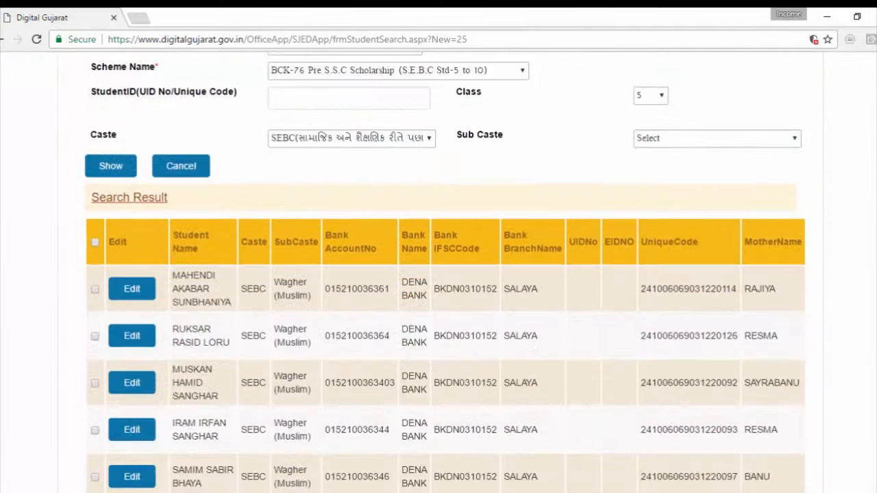
{"action": "scroll", "coordinate": [675, 329], "scroll_direction": "down", "scroll_amount": 4}
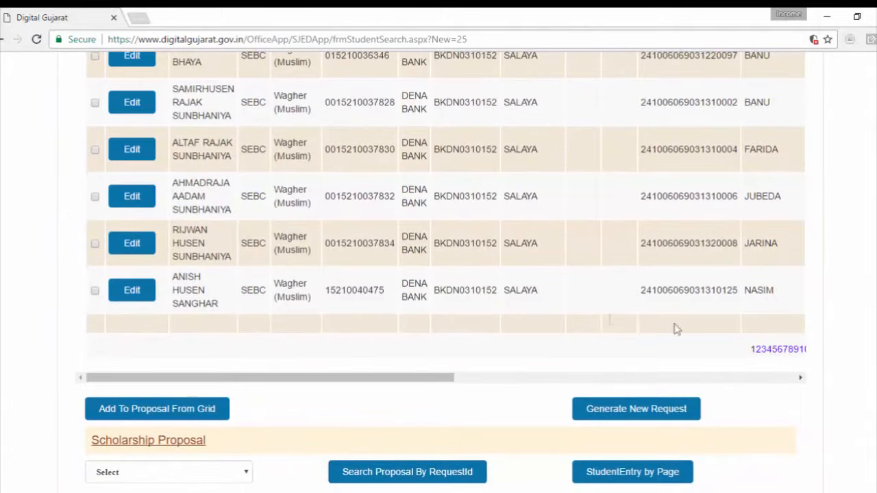
{"action": "left_click_drag", "start_coordinate": [411, 376], "coordinate": [549, 371]}
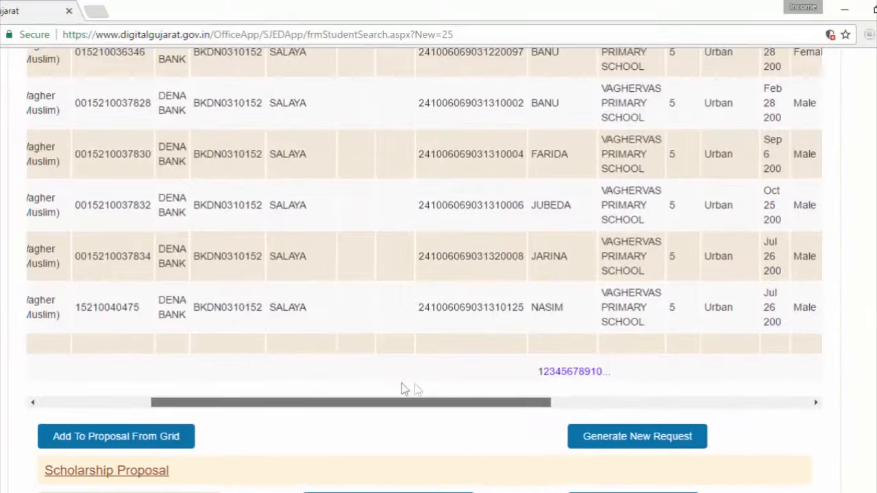
{"action": "left_click_drag", "start_coordinate": [407, 402], "coordinate": [327, 402]}
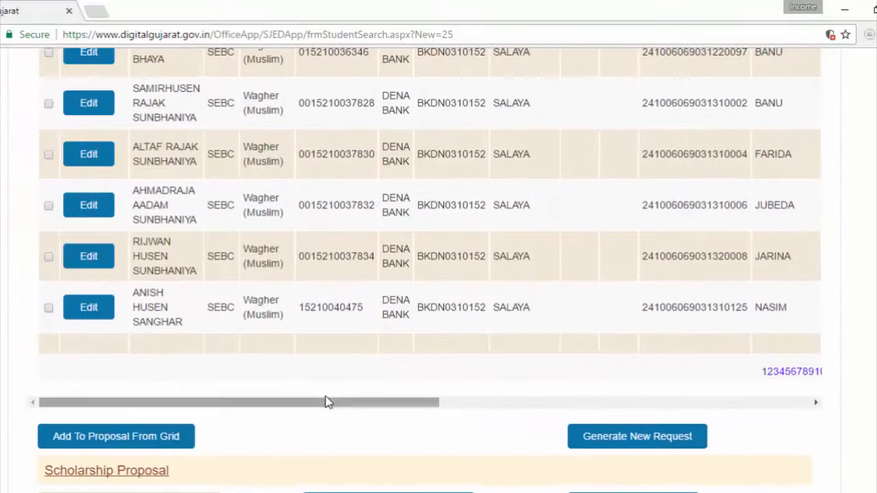
{"action": "left_click", "coordinate": [848, 376]}
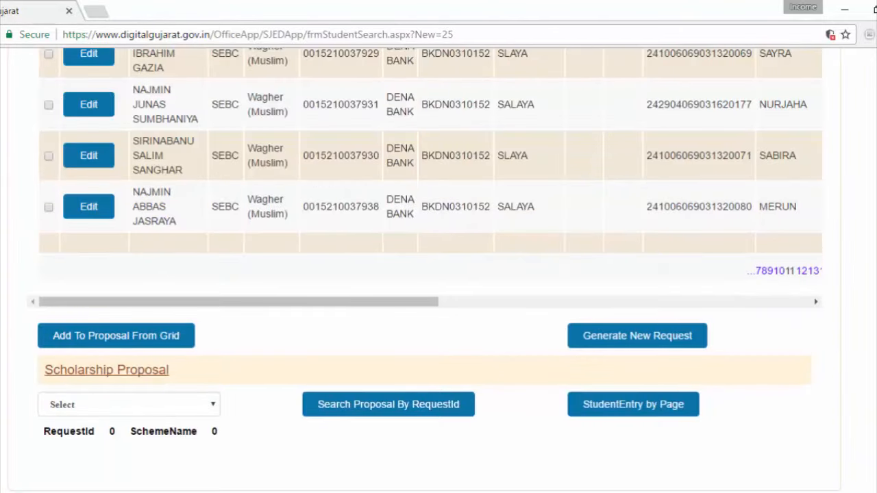
{"action": "scroll", "coordinate": [438, 267], "scroll_direction": "down", "scroll_amount": 4}
{"action": "scroll", "coordinate": [438, 267], "scroll_direction": "up", "scroll_amount": 9}
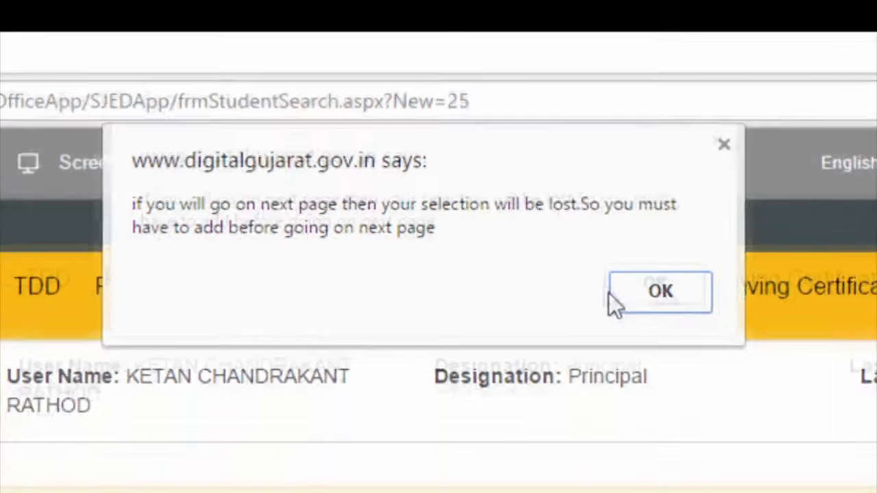
{"action": "left_click", "coordinate": [685, 380]}
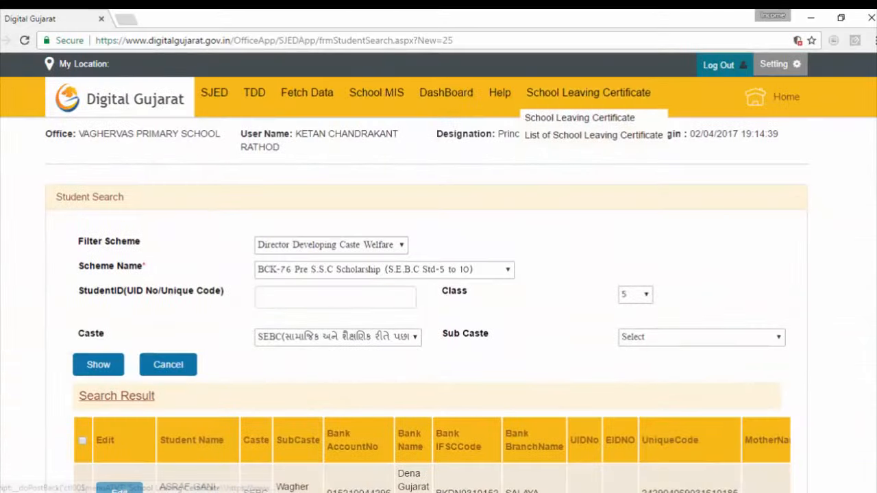
{"action": "scroll", "coordinate": [822, 297], "scroll_direction": "down", "scroll_amount": 10}
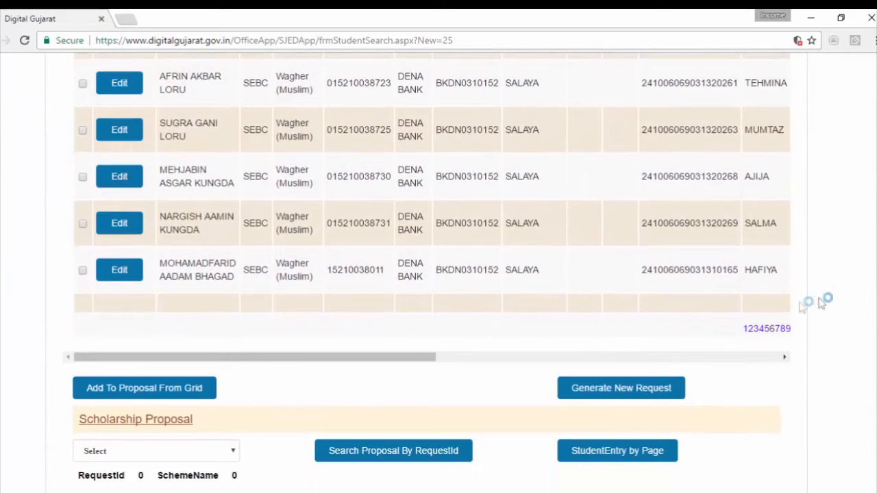
{"action": "left_click", "coordinate": [746, 330]}
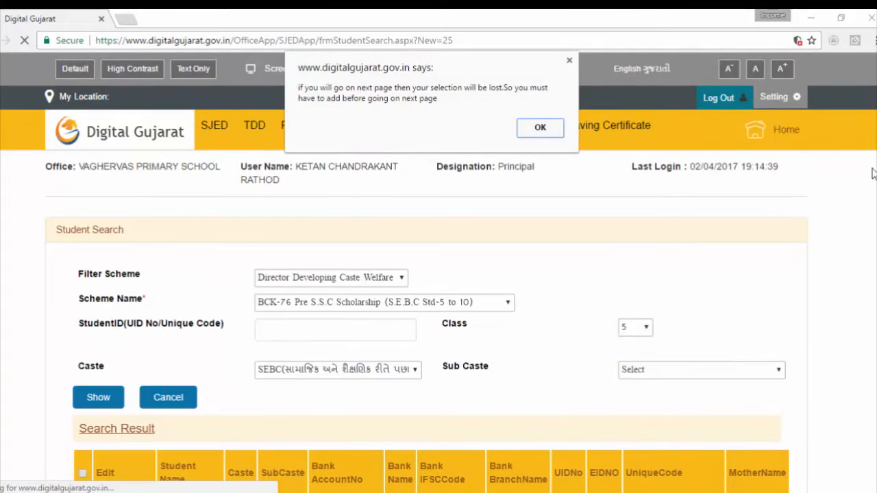
{"action": "left_click", "coordinate": [542, 129]}
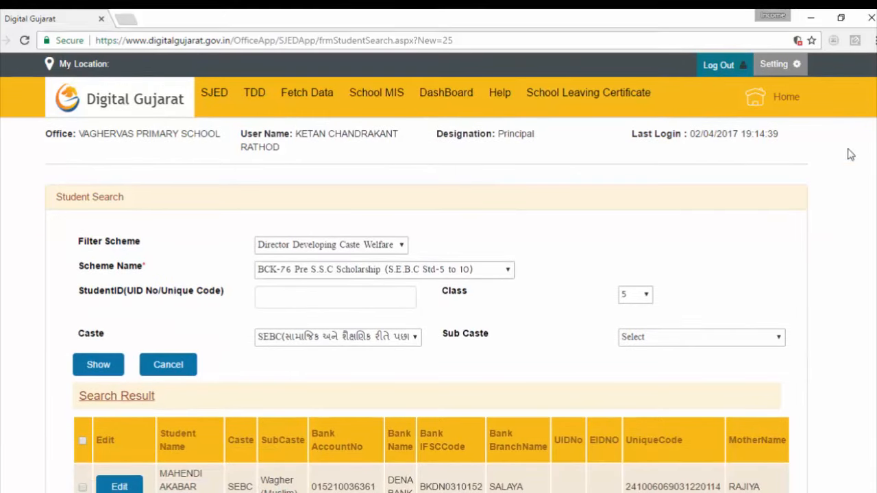
Select all students on the first result page and add them to the proposal.
{"action": "scroll", "coordinate": [796, 174], "scroll_direction": "down", "scroll_amount": 5}
{"action": "scroll", "coordinate": [431, 273], "scroll_direction": "up", "scroll_amount": 1}
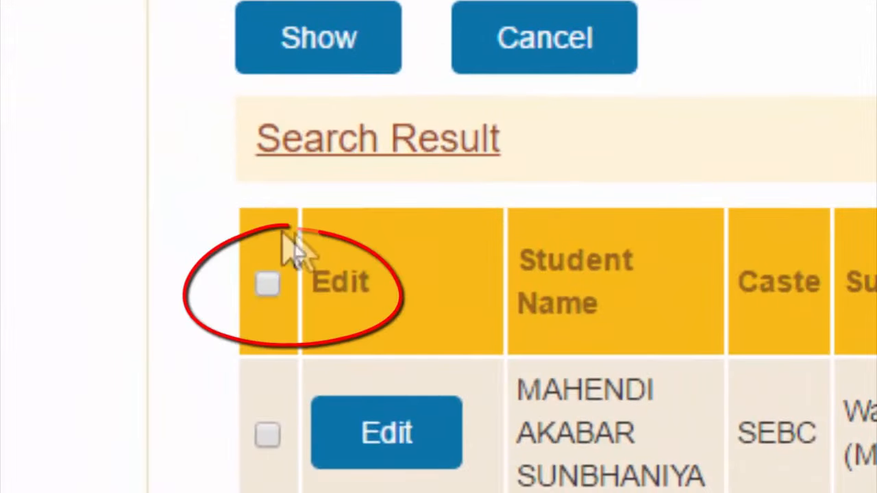
{"action": "left_click", "coordinate": [267, 286]}
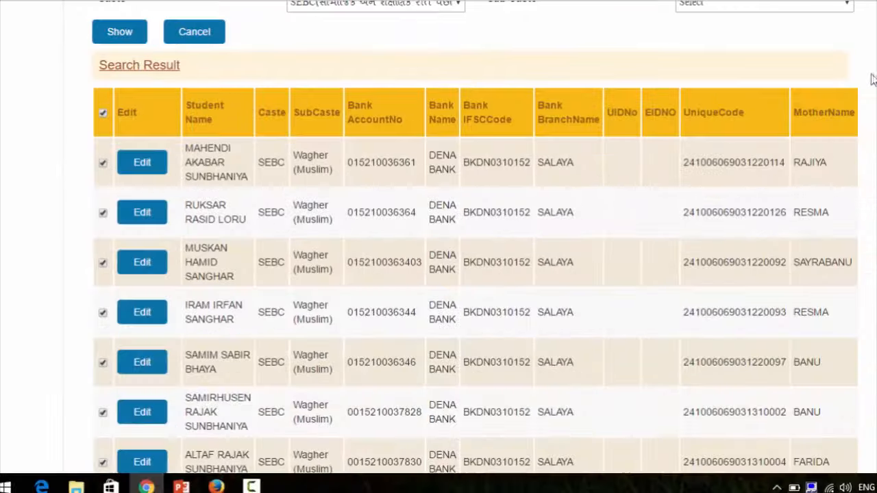
{"action": "scroll", "coordinate": [475, 274], "scroll_direction": "down", "scroll_amount": 1}
{"action": "scroll", "coordinate": [409, 254], "scroll_direction": "down", "scroll_amount": 6}
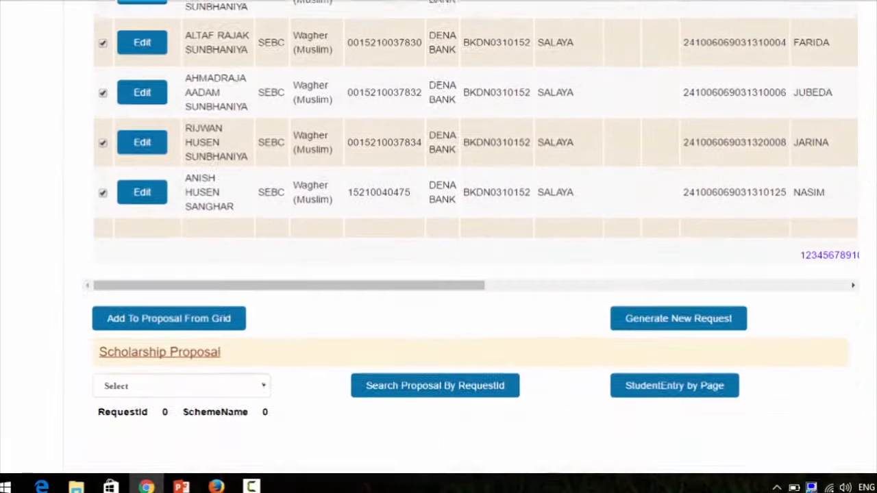
{"action": "left_click", "coordinate": [228, 322]}
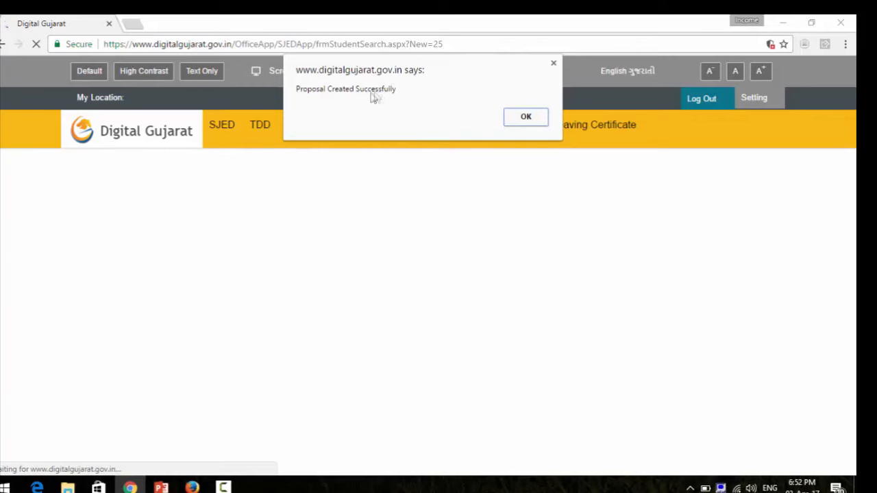
{"action": "left_click", "coordinate": [518, 116]}
Check the students listed in the scholarship proposal and run StudentEntry by Page for it.
{"action": "scroll", "coordinate": [438, 274], "scroll_direction": "down", "scroll_amount": 20}
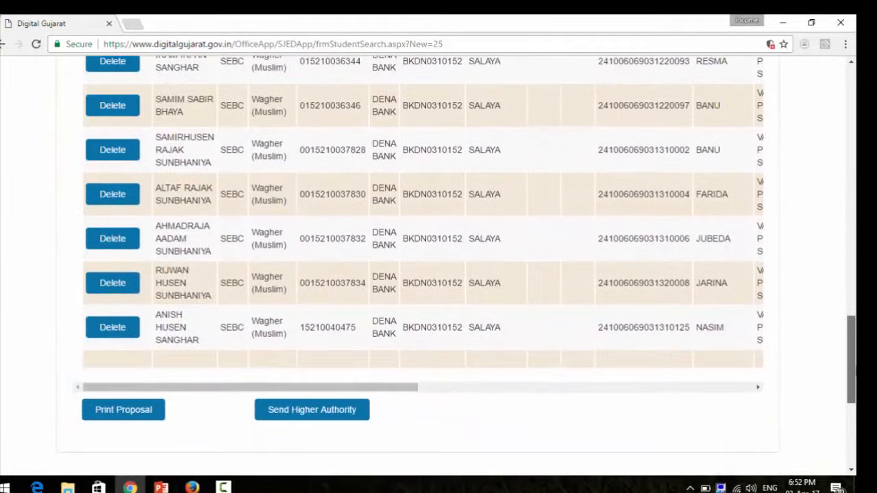
{"action": "scroll", "coordinate": [854, 310], "scroll_direction": "up", "scroll_amount": 5}
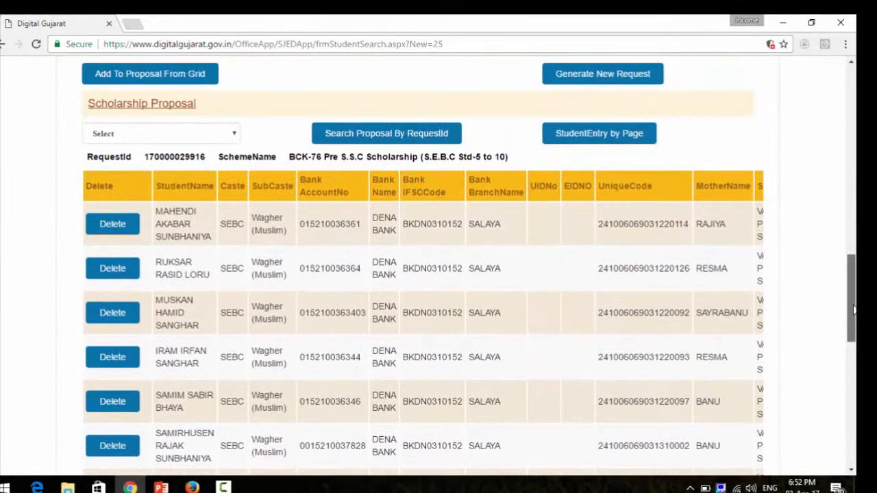
{"action": "left_click", "coordinate": [587, 145]}
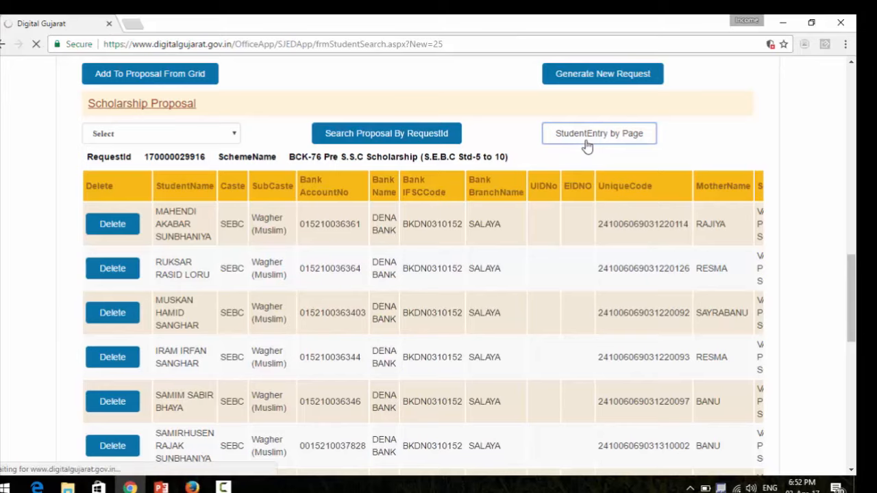
{"action": "left_click_drag", "start_coordinate": [851, 296], "coordinate": [852, 361]}
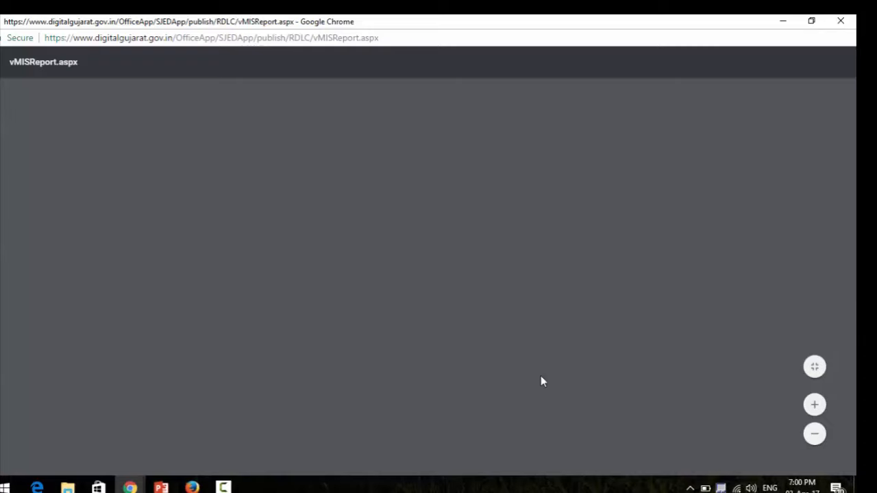
Return to the student search page and go to the print and send options below the proposal's student list.
{"action": "mouse_move", "coordinate": [130, 486]}
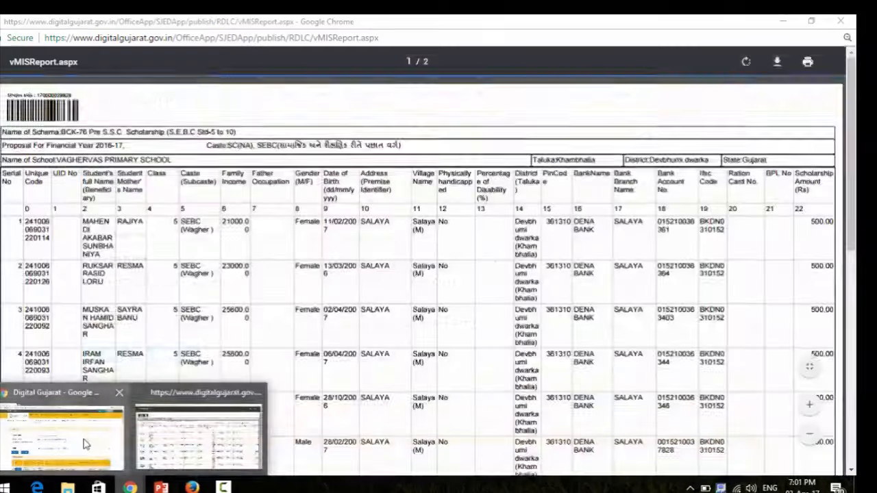
{"action": "left_click", "coordinate": [80, 442]}
{"action": "left_click_drag", "start_coordinate": [851, 109], "coordinate": [851, 353]}
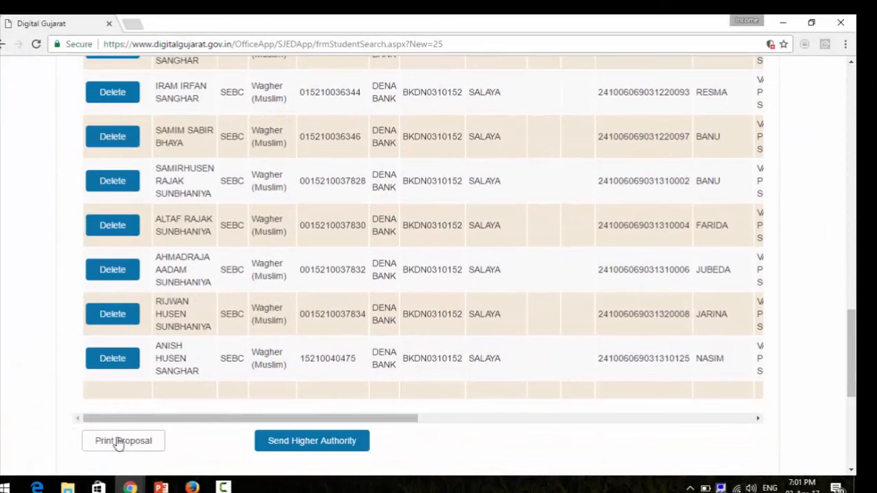
Bring back the proposal report and examine its student rows, totals and scheme conditions on both pages.
{"action": "mouse_move", "coordinate": [131, 487]}
{"action": "left_click", "coordinate": [192, 452]}
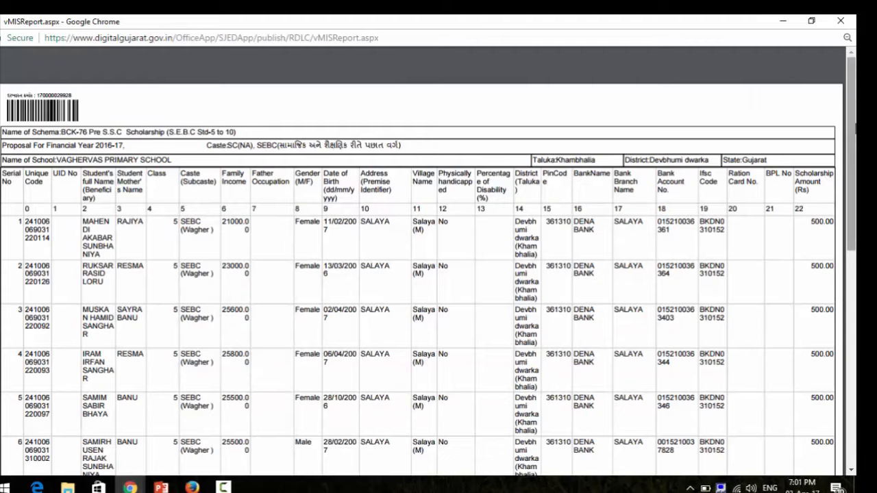
{"action": "scroll", "coordinate": [850, 192], "scroll_direction": "down", "scroll_amount": 1}
{"action": "scroll", "coordinate": [439, 261], "scroll_direction": "down", "scroll_amount": 6}
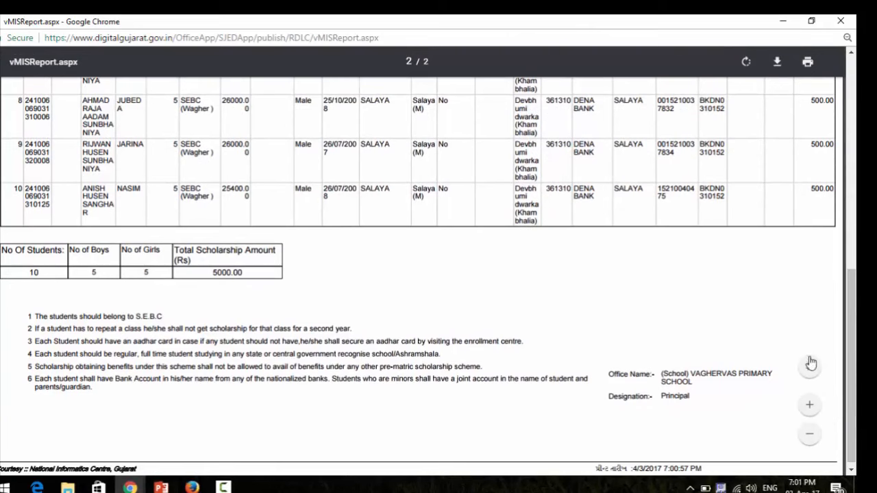
{"action": "scroll", "coordinate": [850, 363], "scroll_direction": "down", "scroll_amount": 1}
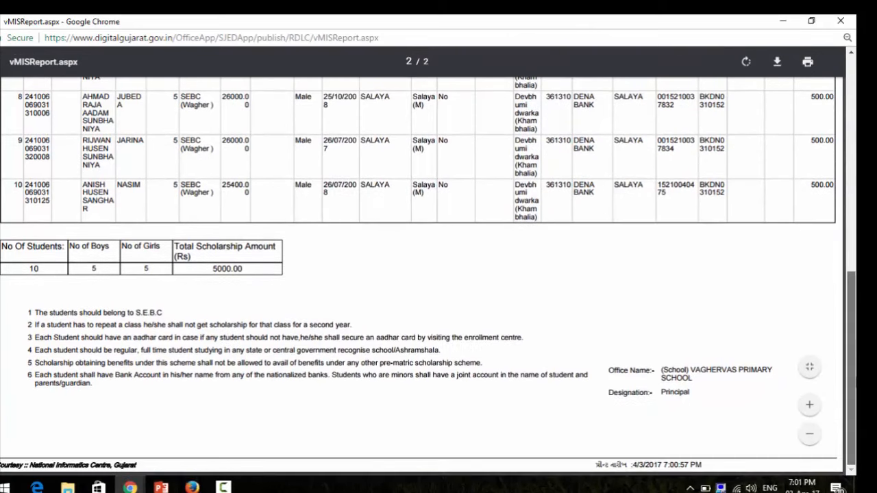
{"action": "scroll", "coordinate": [850, 363], "scroll_direction": "up", "scroll_amount": 10}
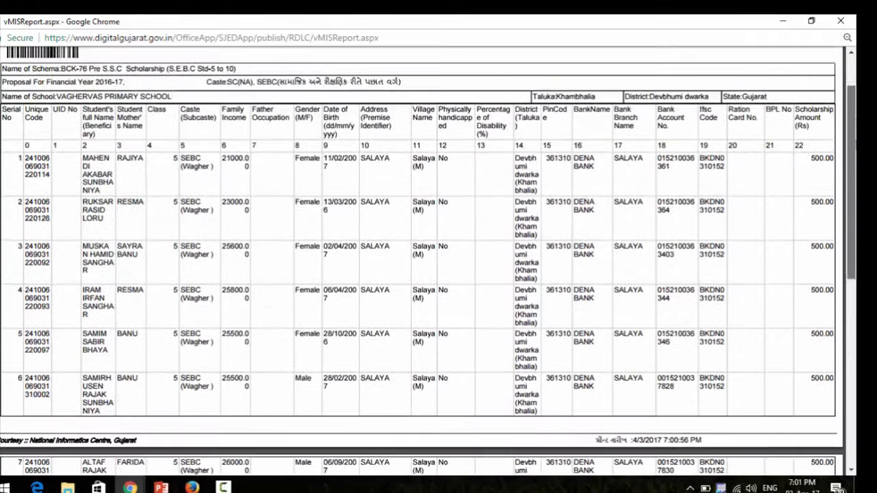
{"action": "scroll", "coordinate": [425, 260], "scroll_direction": "up", "scroll_amount": 1}
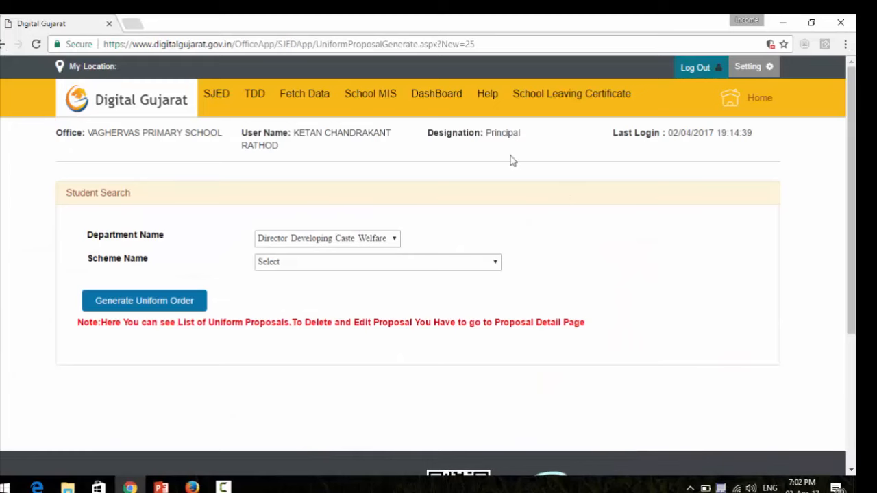
Open the Create UniformProposal page for Director Developing Caste Welfare and dismiss the message.
{"action": "mouse_move", "coordinate": [269, 127]}
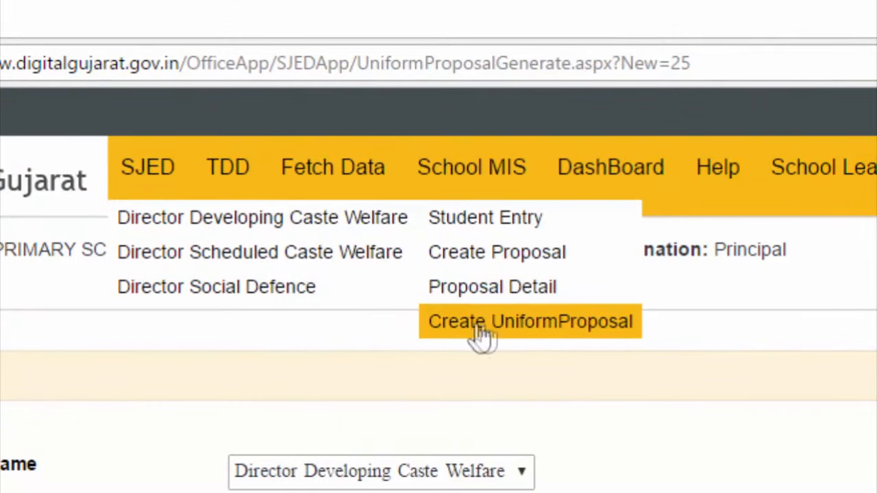
{"action": "left_click", "coordinate": [440, 327]}
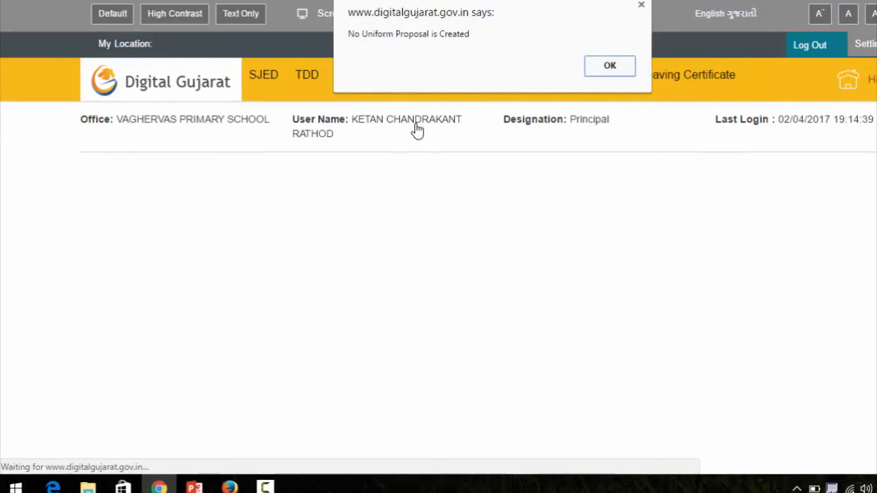
{"action": "left_click", "coordinate": [618, 70]}
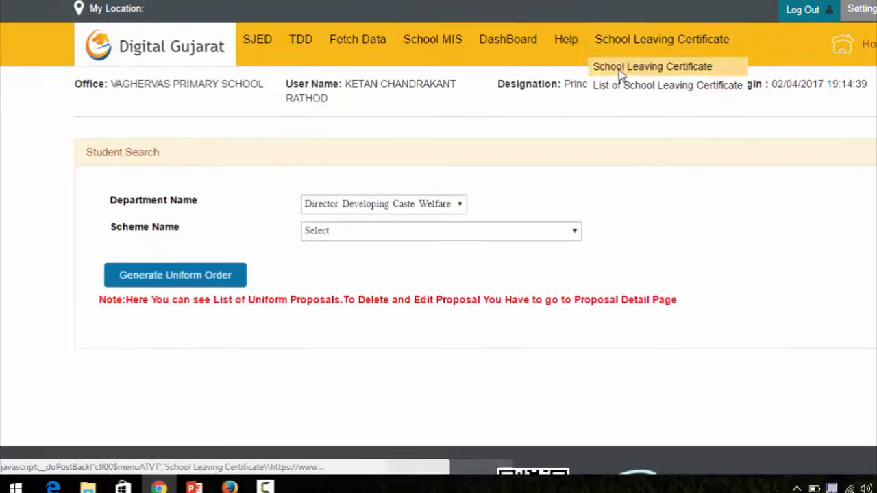
Choose the scheme BCK-85 Std-1 to 8 Ganvesh(Uniform) Assistance (S.E.B.C) and generate its uniform order.
{"action": "left_click", "coordinate": [378, 232]}
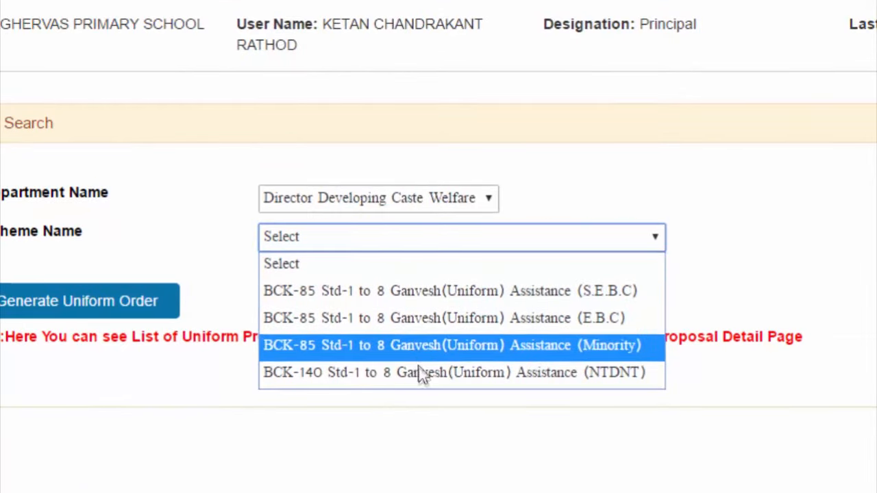
{"action": "left_click", "coordinate": [408, 293]}
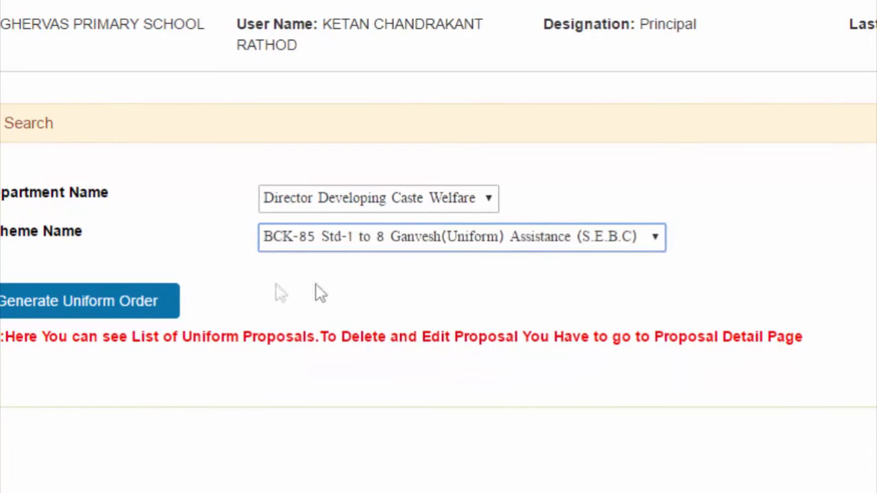
{"action": "left_click", "coordinate": [117, 305]}
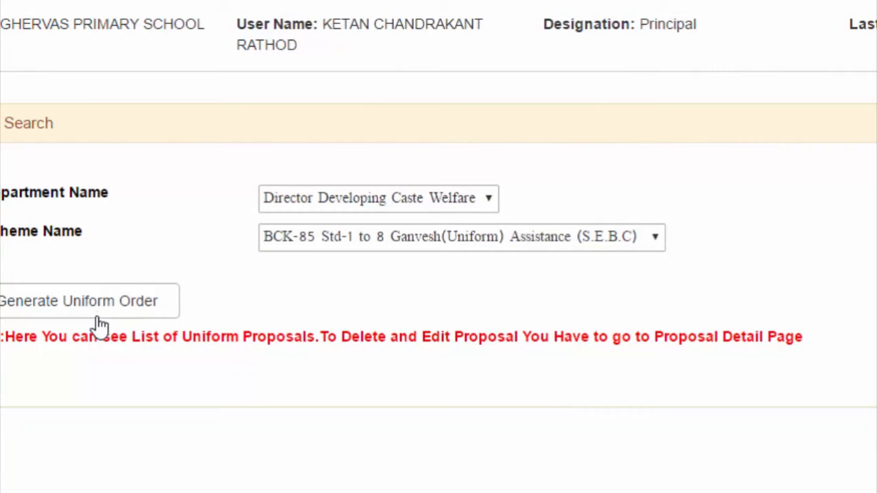
{"action": "left_click", "coordinate": [59, 317]}
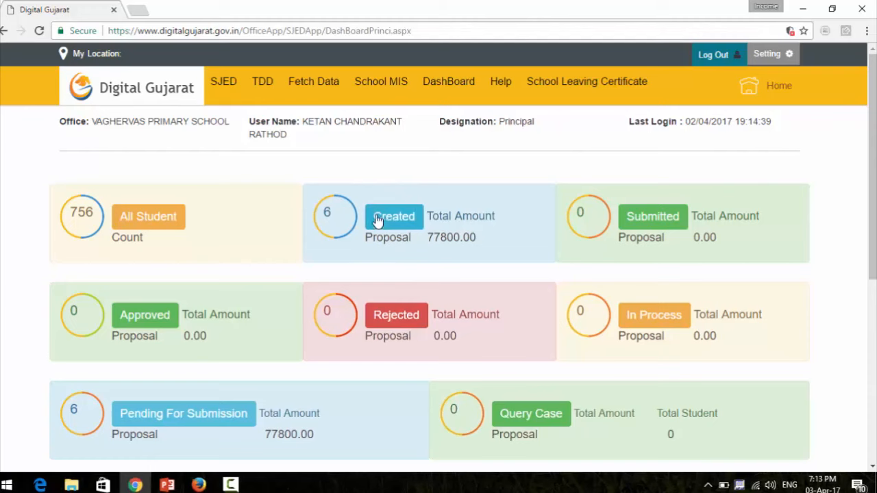
Open Proposal Detail for Director Developing Caste Welfare and look through the listed service requests.
{"action": "mouse_move", "coordinate": [222, 86]}
{"action": "mouse_move", "coordinate": [278, 128]}
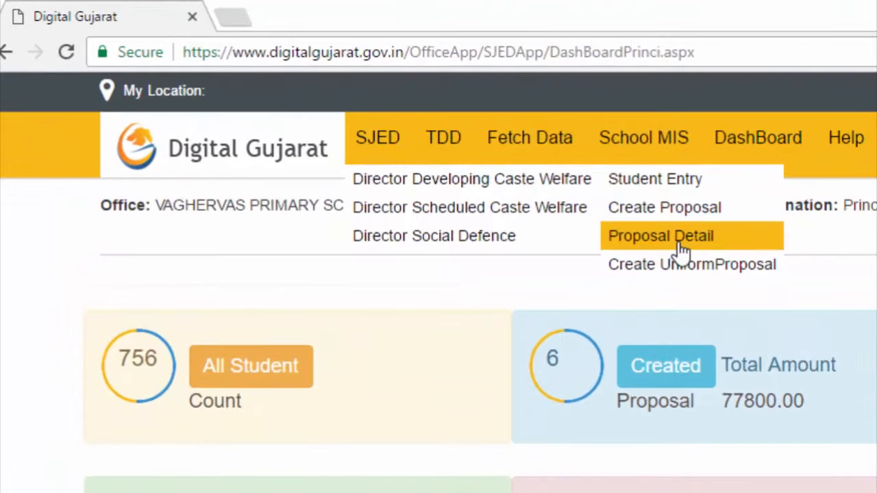
{"action": "left_click", "coordinate": [495, 176]}
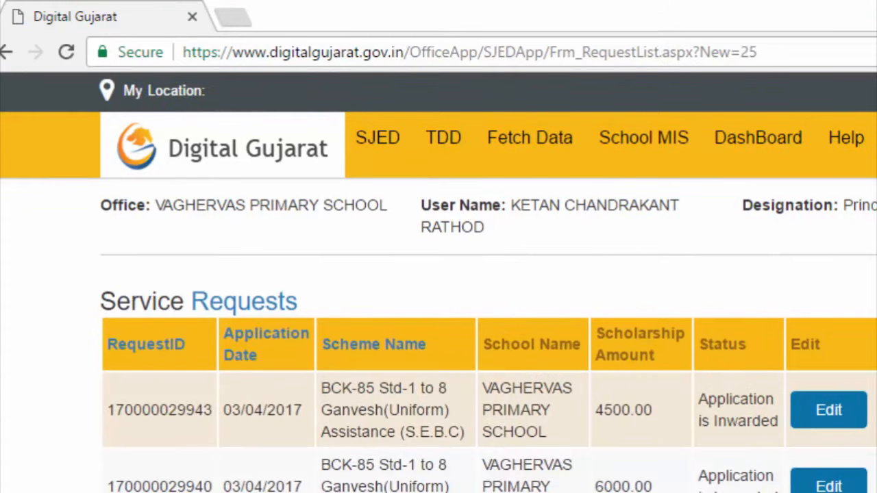
{"action": "scroll", "coordinate": [438, 274], "scroll_direction": "down", "scroll_amount": 5}
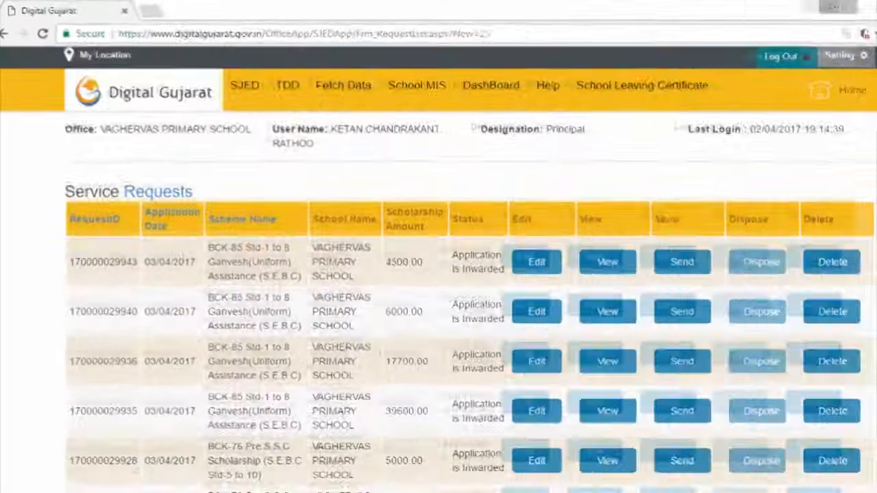
Delete the BCK-85 uniform assistance (S.E.B.C) proposal with amount 4500.00, confirm it, and check the scheme names of the remaining requests.
{"action": "scroll", "coordinate": [755, 181], "scroll_direction": "down", "scroll_amount": 1}
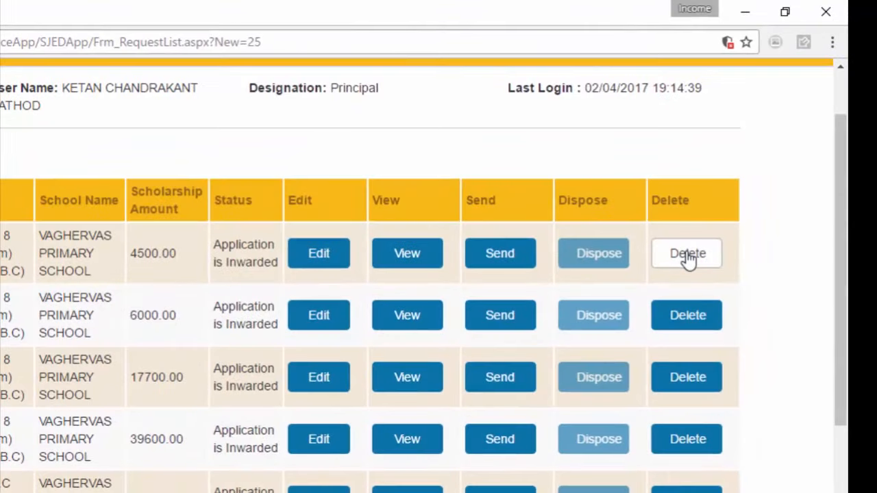
{"action": "left_click", "coordinate": [687, 254]}
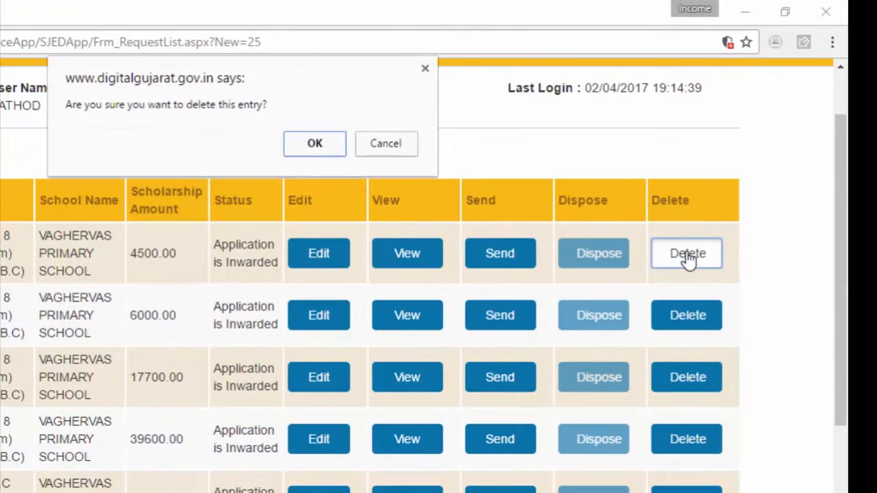
{"action": "left_click", "coordinate": [327, 146]}
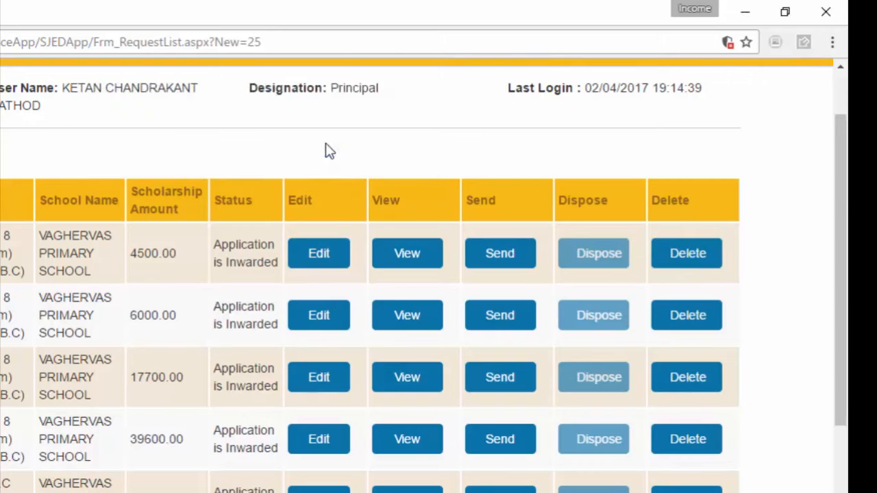
{"action": "left_click", "coordinate": [682, 256]}
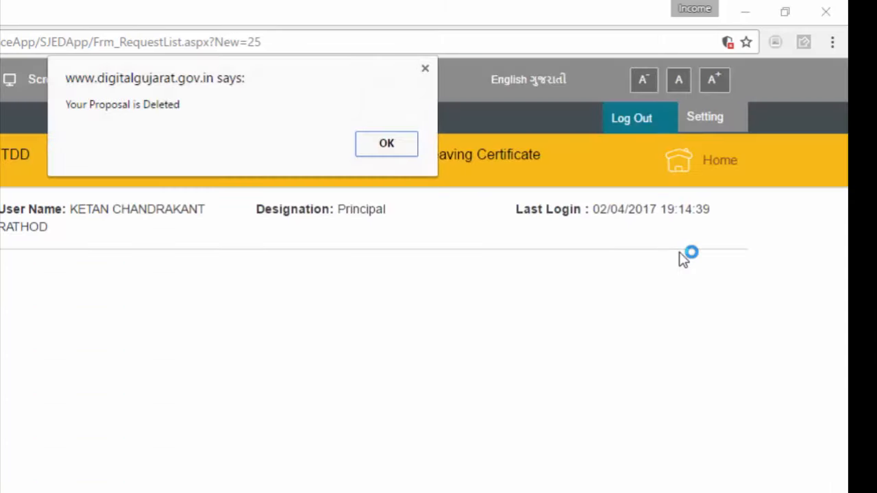
{"action": "left_click", "coordinate": [404, 152]}
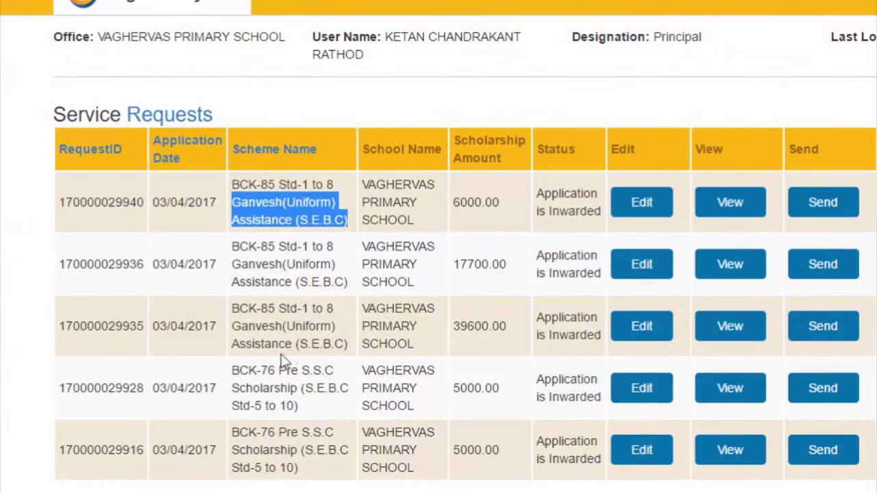
{"action": "left_click", "coordinate": [312, 326]}
{"action": "left_click_drag", "start_coordinate": [313, 326], "coordinate": [349, 343]}
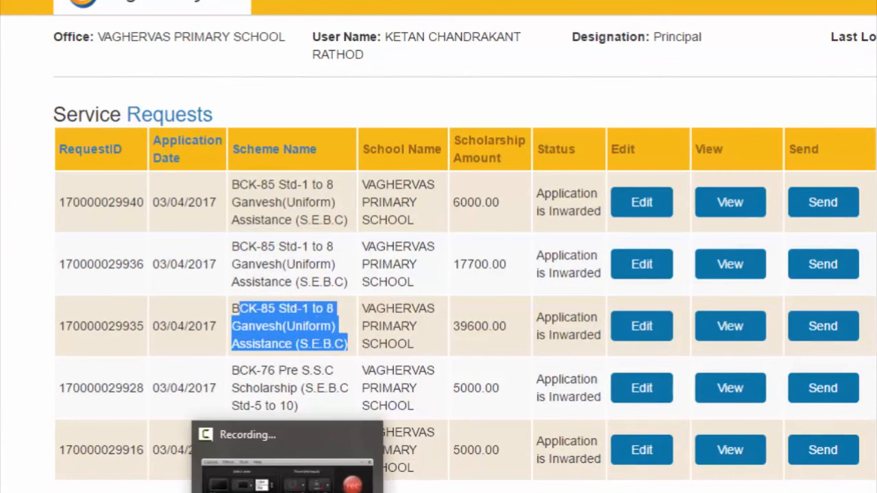